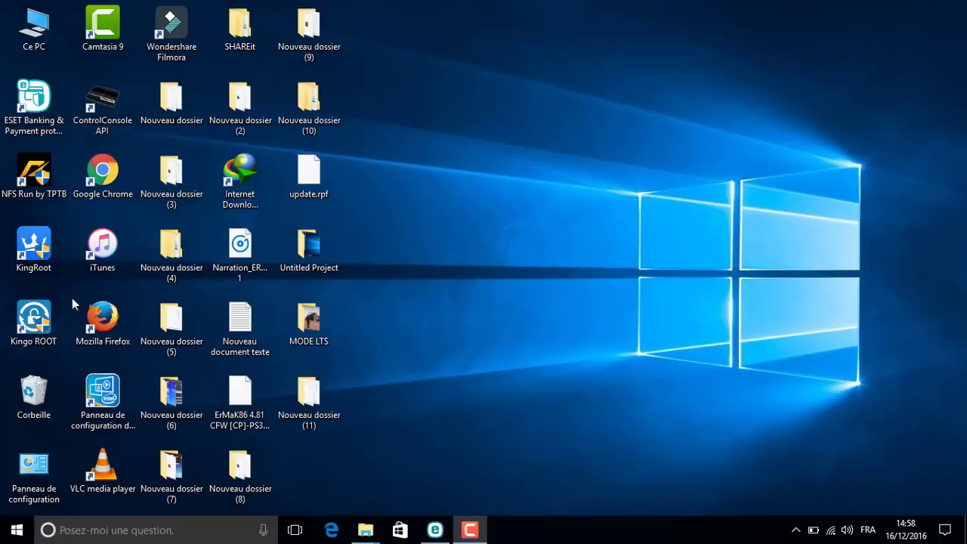
Open the rebug.me site in Google Chrome and go to the Official Rebug 4.81.1 – Cobra 7.31 – Toolbox 2.02.11 post
double_click(105, 183)
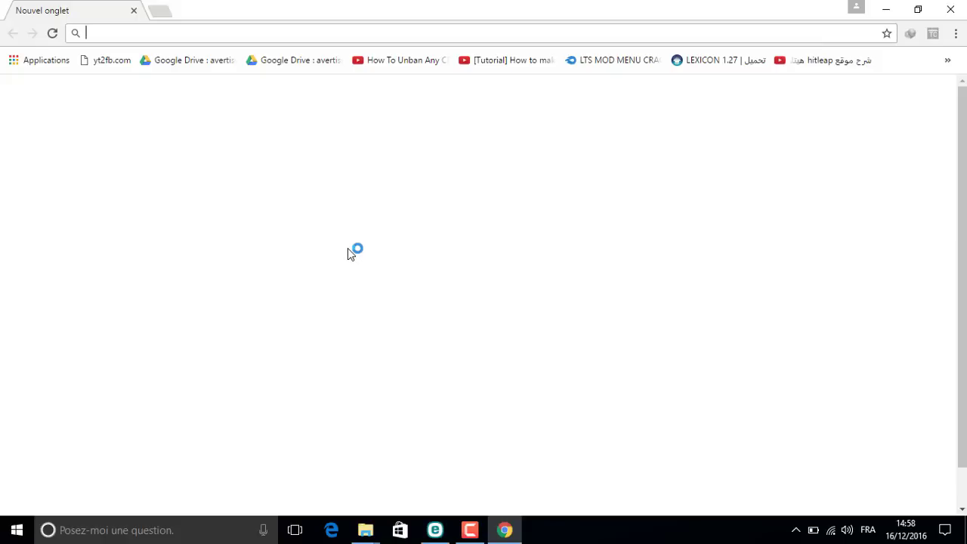
left_click(522, 411)
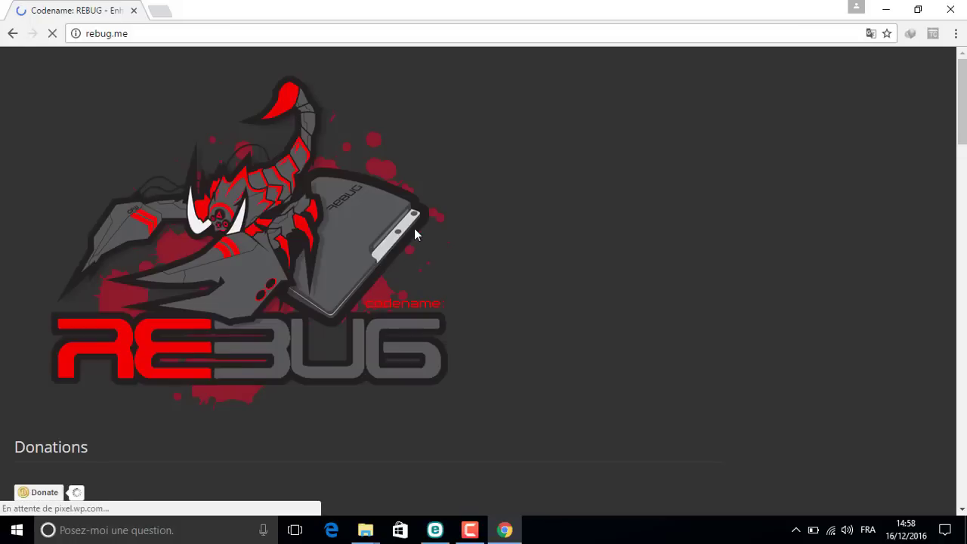
scroll(955, 104, "down", 15)
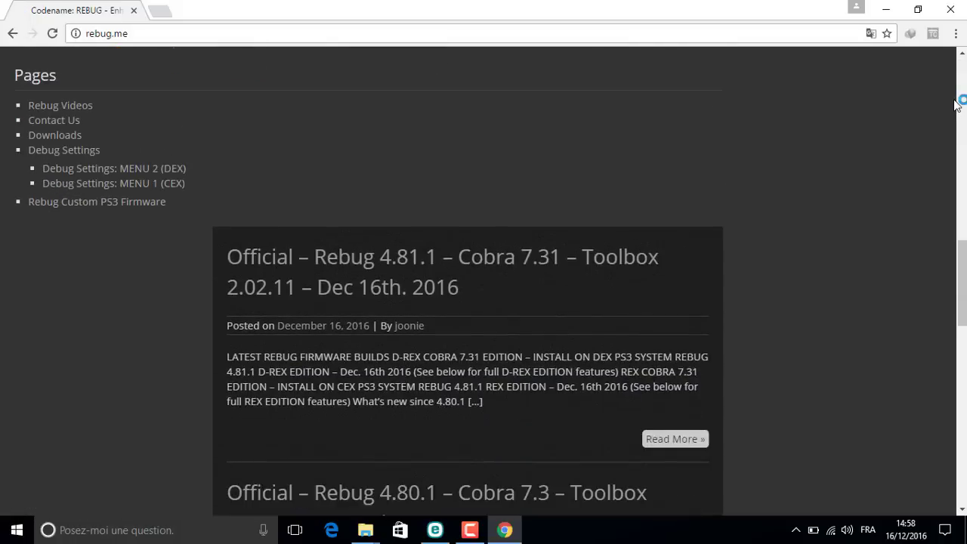
scroll(956, 104, "down", 2)
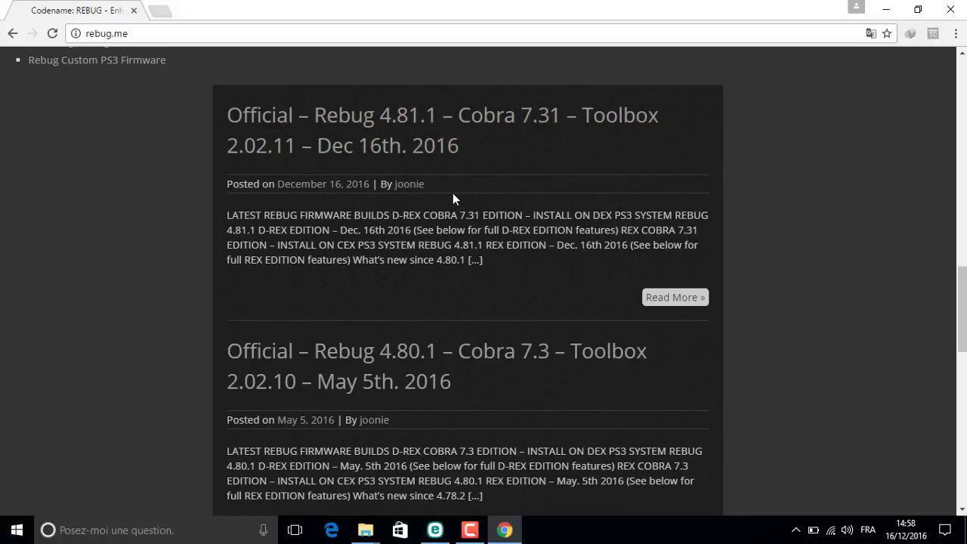
left_click(408, 140)
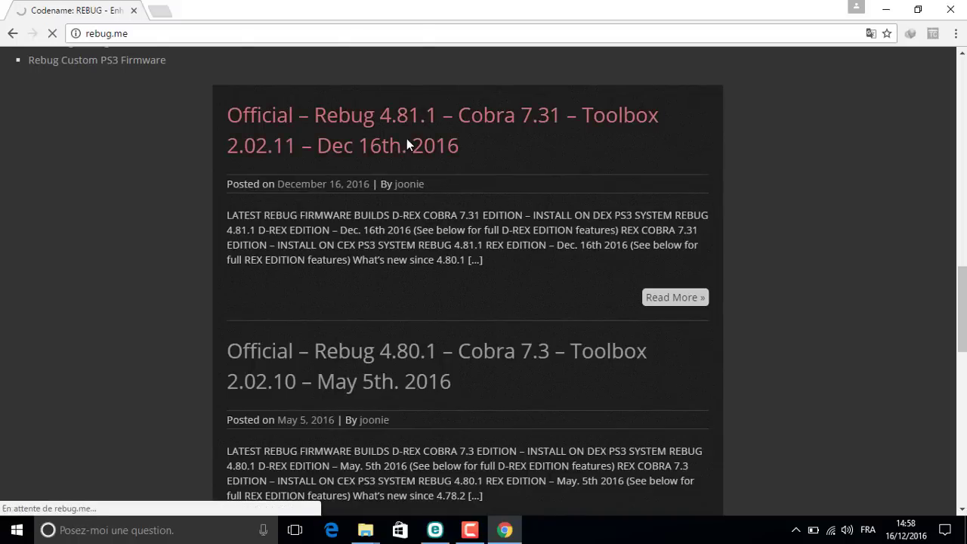
Examine the post's list of firmware builds, the changes since 4.80.1 and the REX/D-REX edition features
scroll(460, 153, "down", 5)
scroll(457, 157, "down", 2)
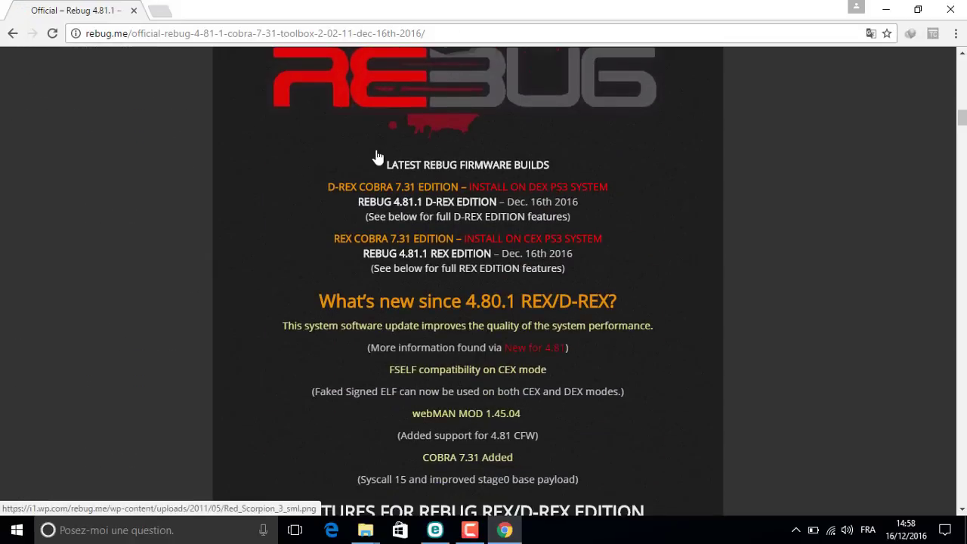
scroll(347, 185, "down", 4)
scroll(314, 189, "up", 3)
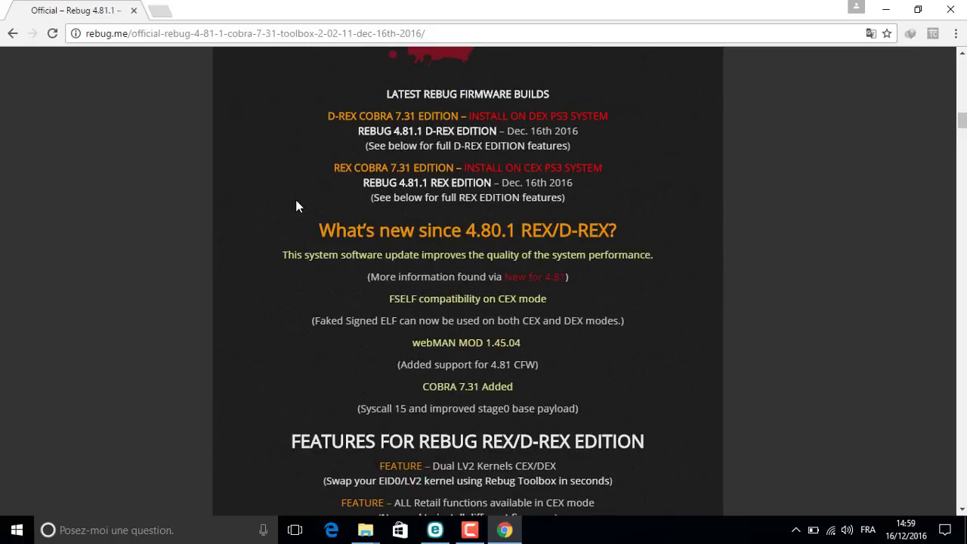
scroll(308, 246, "down", 3)
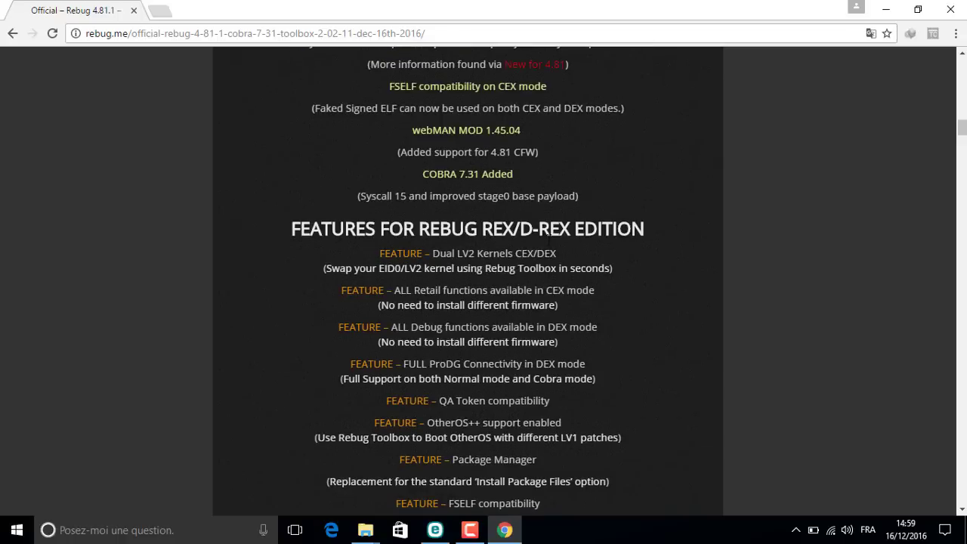
left_click_drag(387, 231, 540, 505)
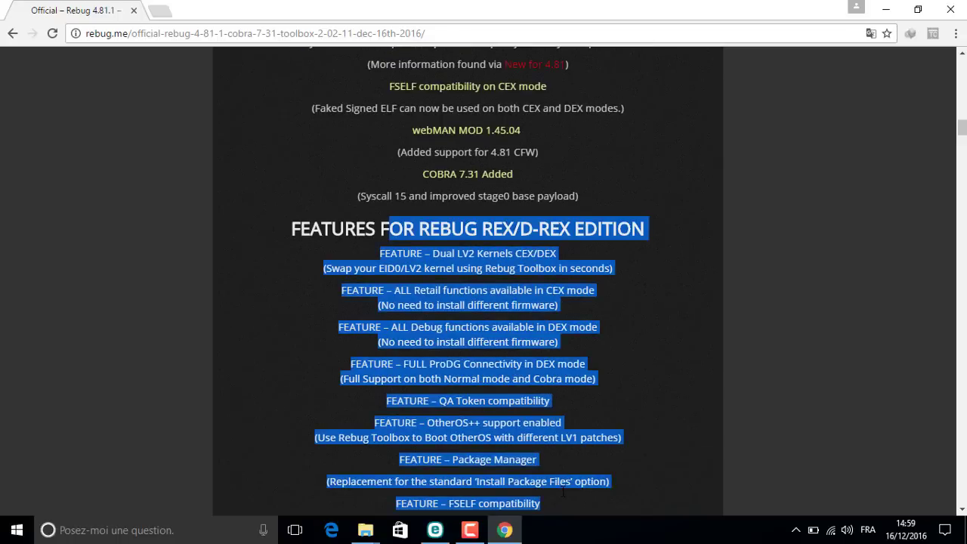
scroll(541, 453, "down", 10)
scroll(540, 454, "down", 3)
left_click_drag(540, 454, 602, 278)
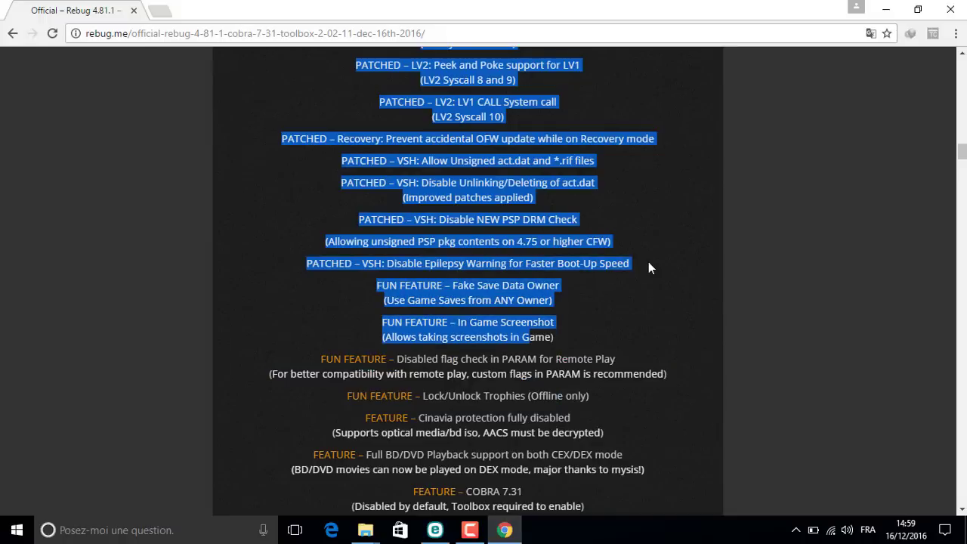
scroll(650, 264, "down", 4)
scroll(681, 240, "down", 10)
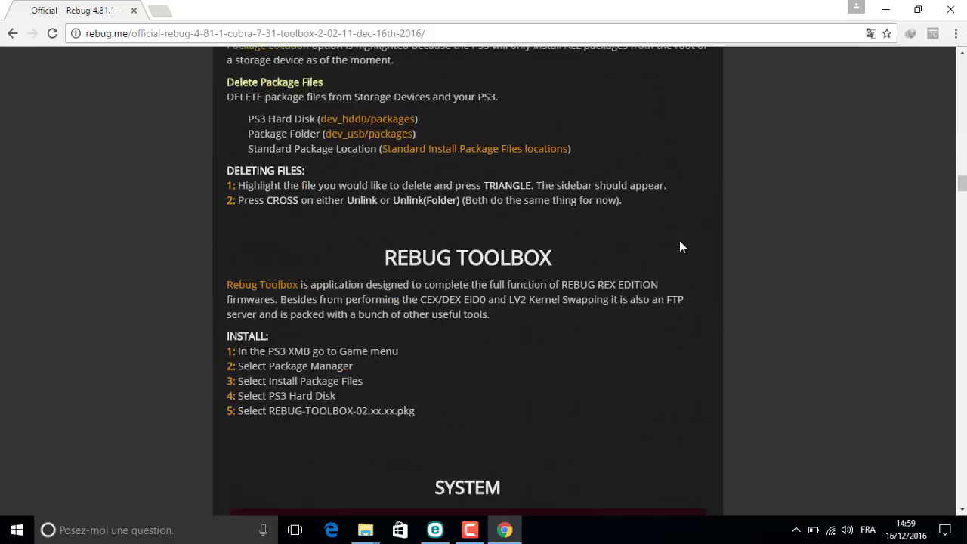
Examine the Rebug Toolbox documentation and the COBRA 7.31 Overview in the post
triple_click(436, 139)
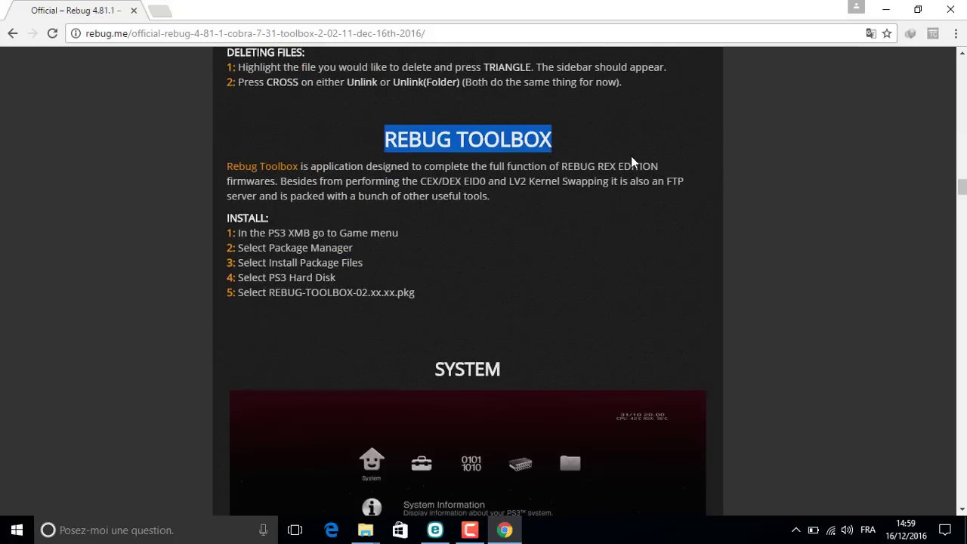
scroll(619, 158, "down", 18)
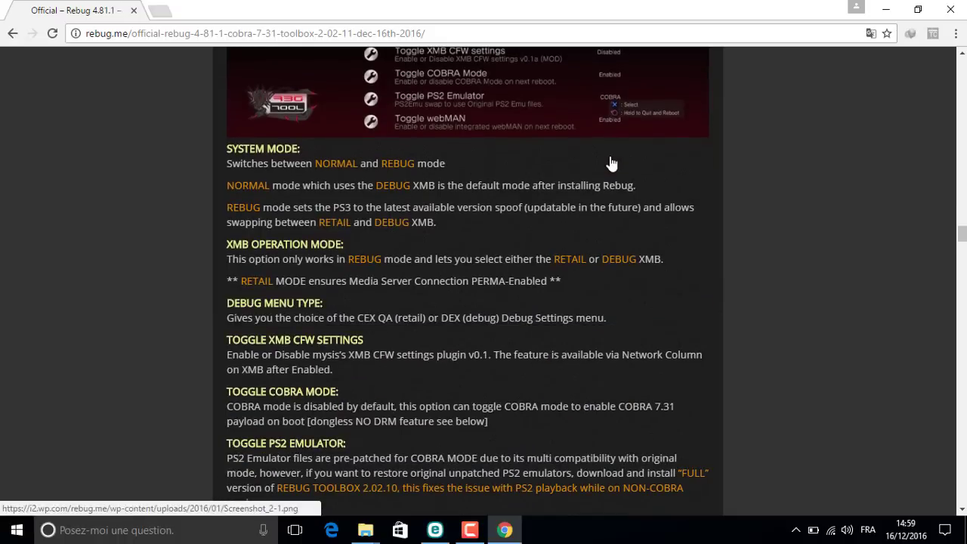
scroll(611, 163, "down", 20)
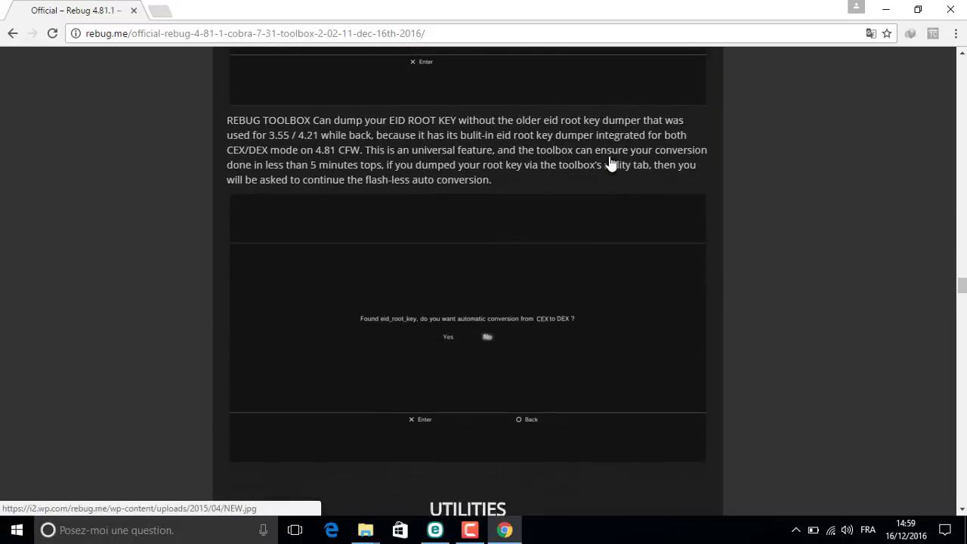
scroll(611, 163, "down", 20)
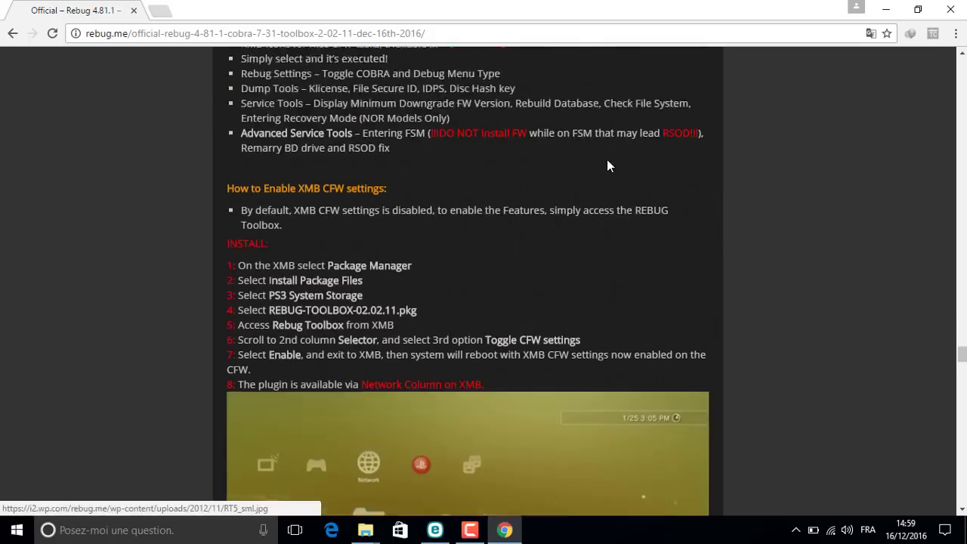
scroll(607, 166, "down", 20)
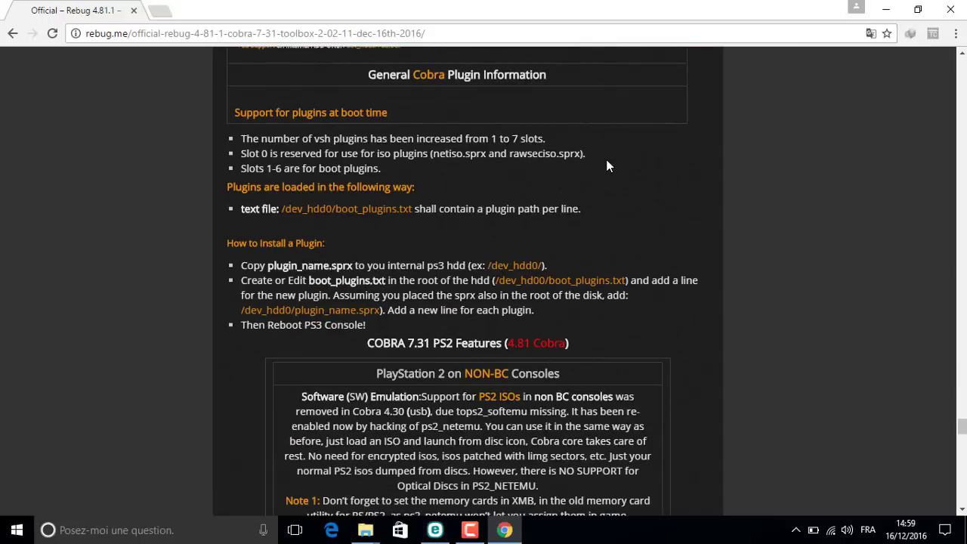
scroll(608, 165, "up", 9)
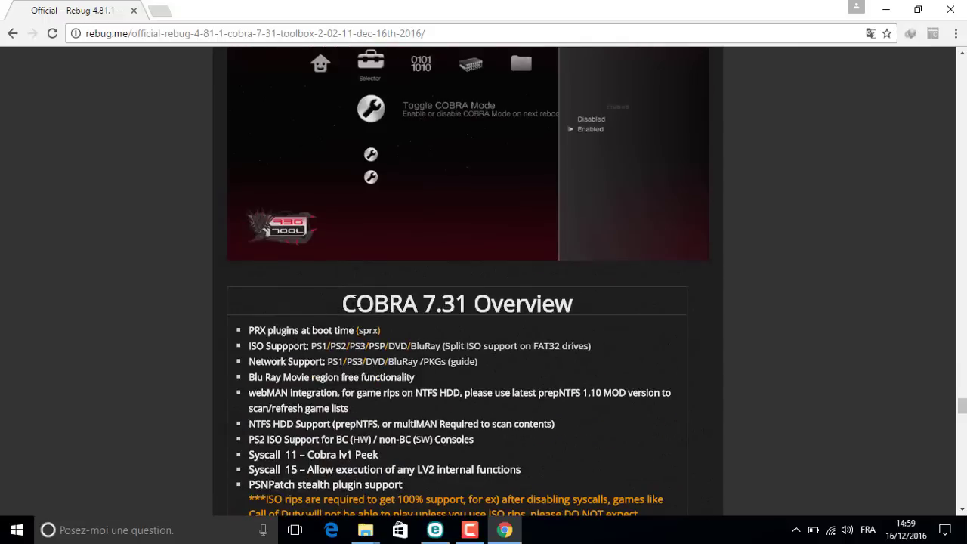
left_click_drag(336, 306, 247, 332)
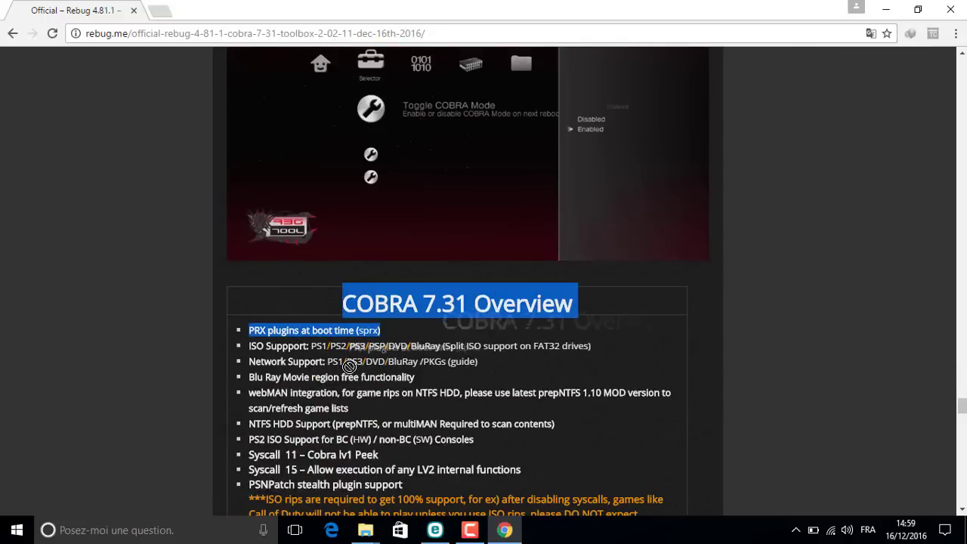
left_click(299, 345)
scroll(299, 346, "down", 2)
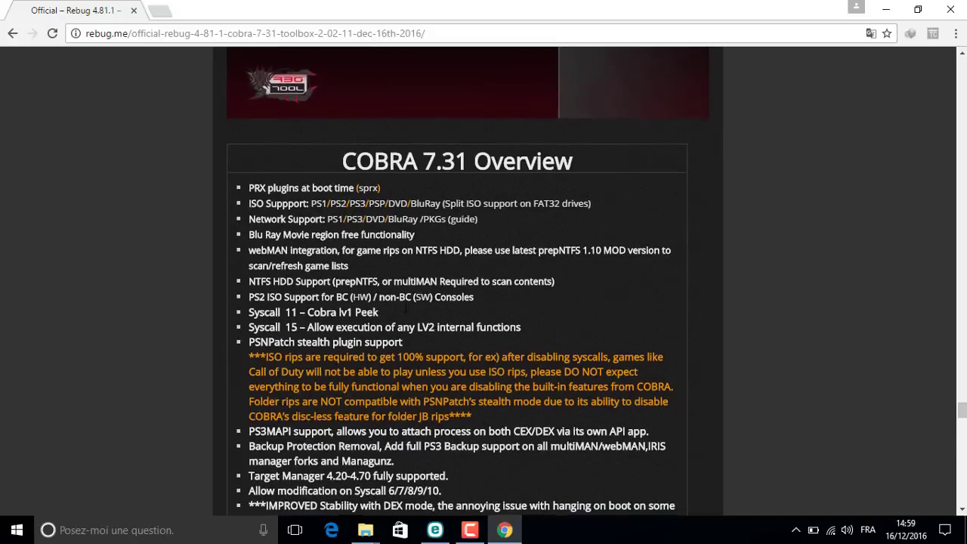
Download the REBUG 4.81.1 REX EDITION archive from the links section of the post
scroll(377, 330, "down", 15)
scroll(450, 274, "down", 20)
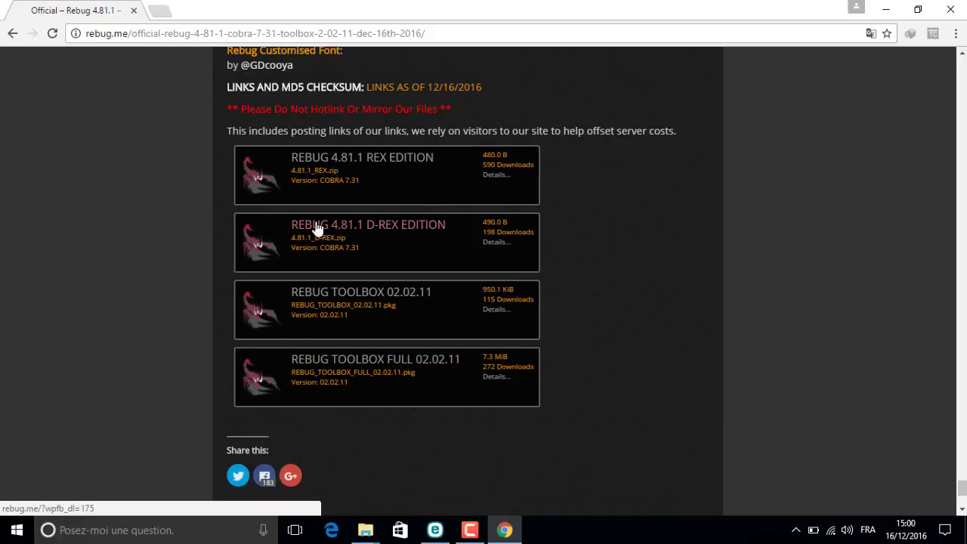
left_click(358, 162)
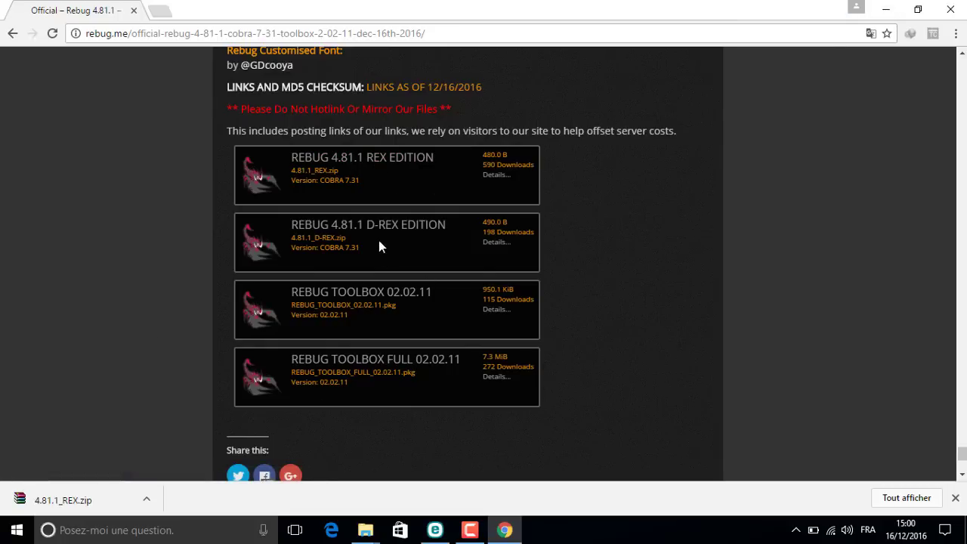
Minimize the browser, open the desktop folder Nouveau dossier (11), and open the link text file inside the 4.81.1_D-REX archive
left_click(887, 11)
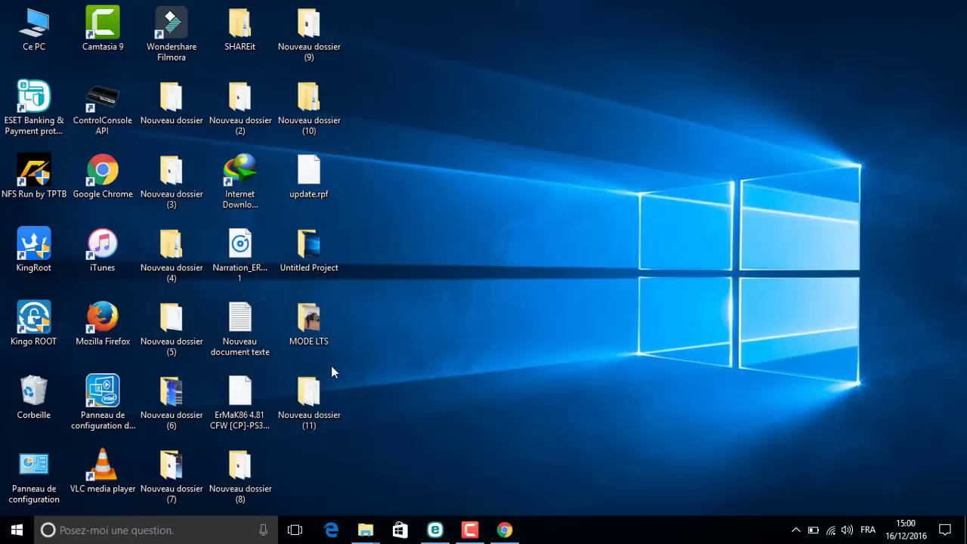
double_click(312, 389)
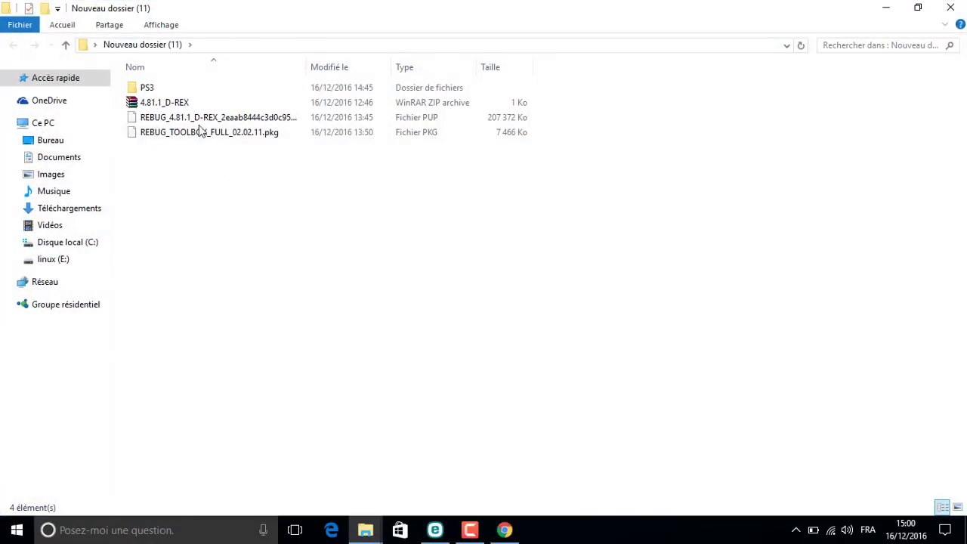
left_click(167, 102)
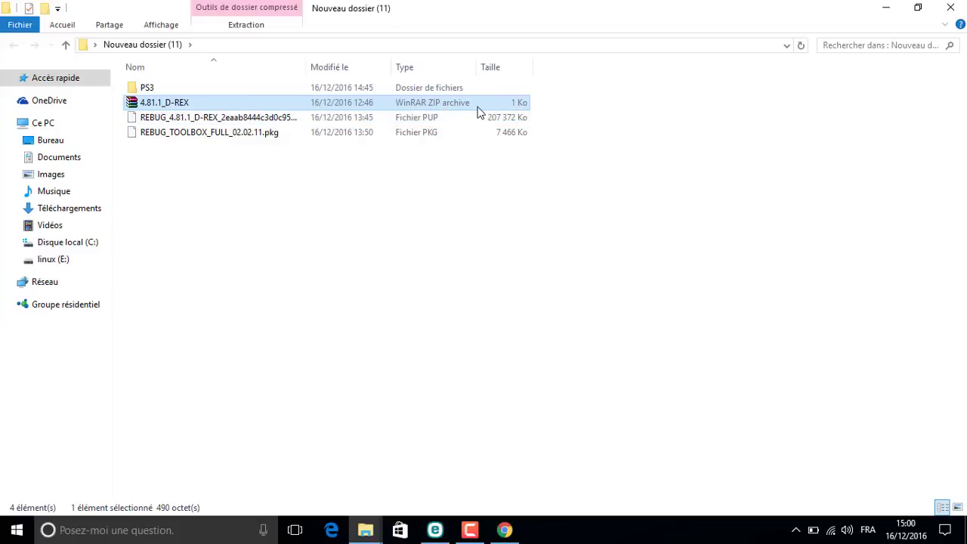
double_click(287, 102)
left_click_drag(173, 234, 173, 238)
double_click(173, 235)
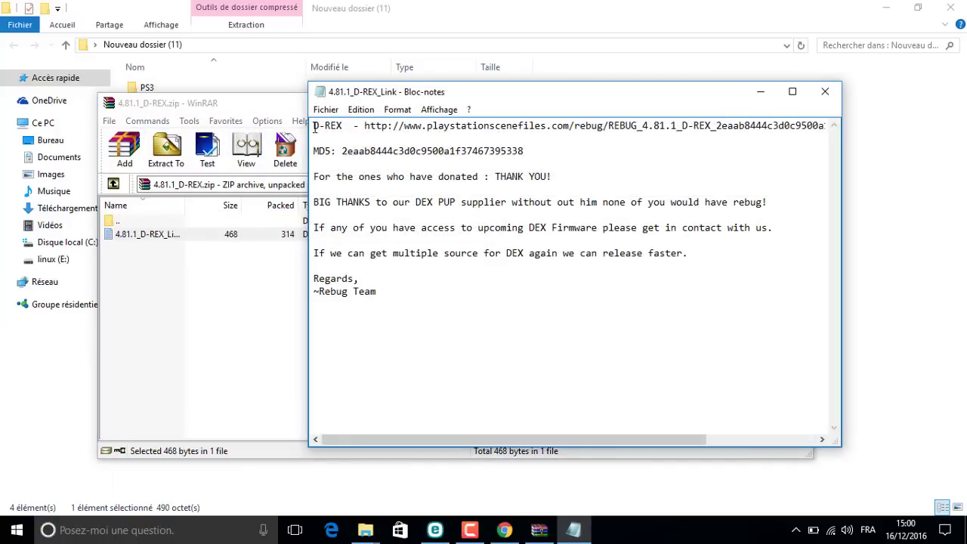
Copy the full D-REX firmware download URL from the text file and clear the open windows off the desktop
left_click_drag(314, 125, 343, 126)
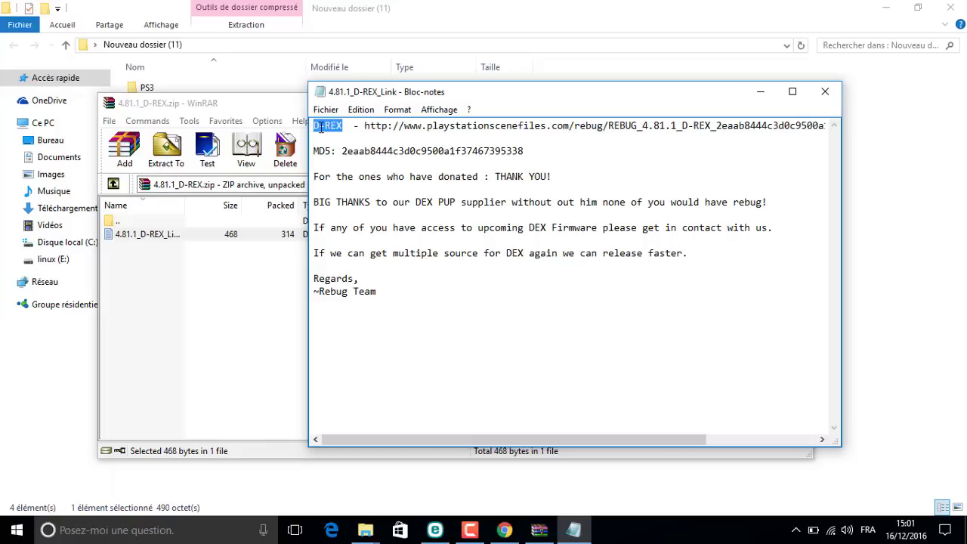
left_click(682, 127)
left_click_drag(682, 126, 688, 126)
left_click(671, 145)
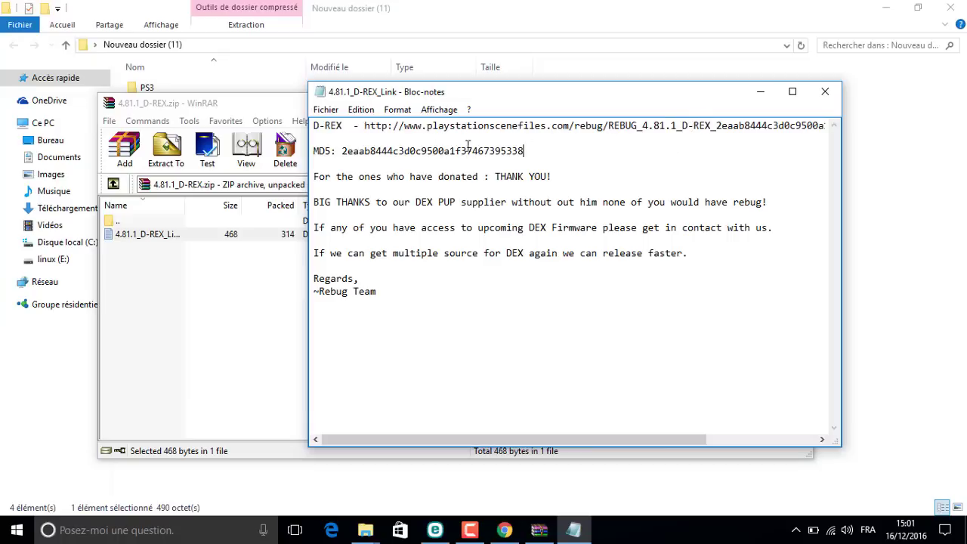
left_click_drag(365, 125, 822, 127)
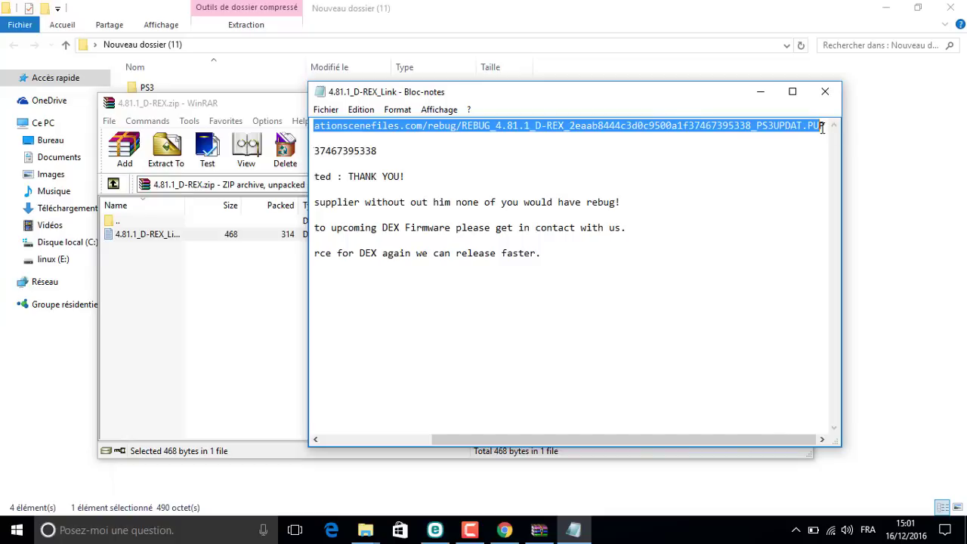
right_click(790, 126)
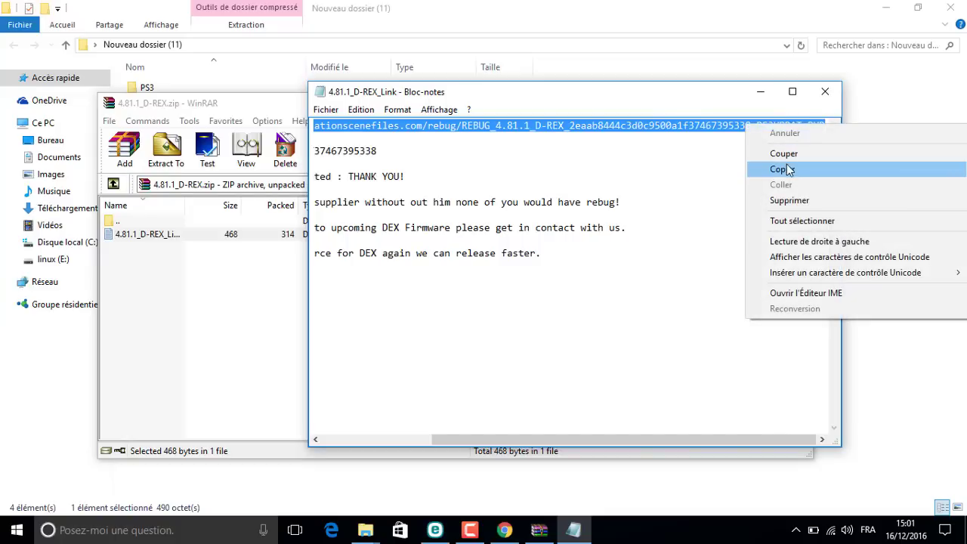
left_click(791, 169)
left_click(886, 9)
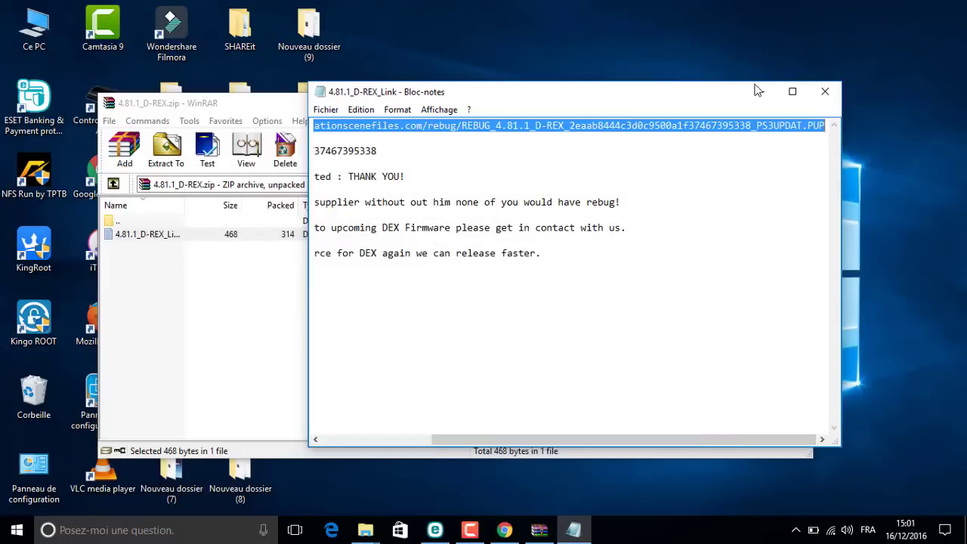
left_click(824, 92)
left_click(796, 103)
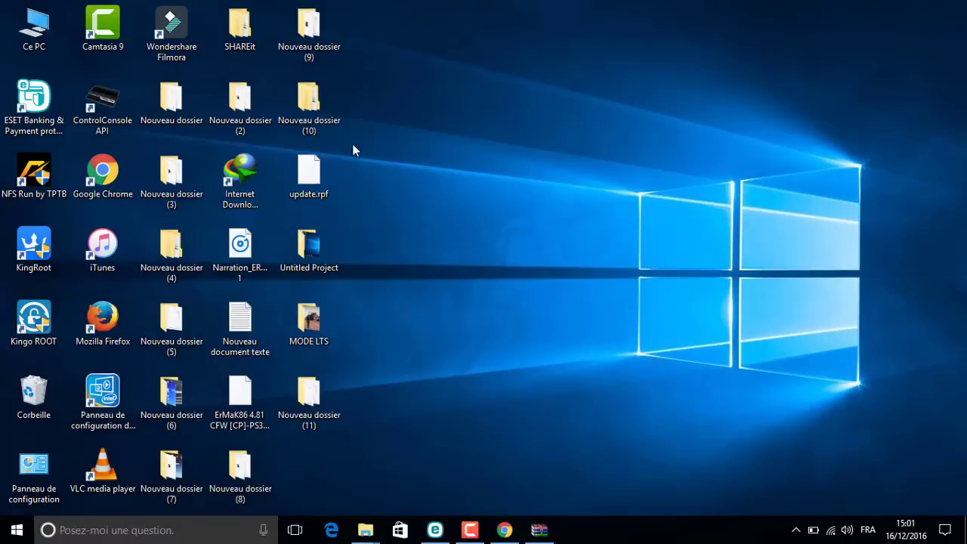
Switch to Internet Download Manager, submit the copied D-REX firmware URL as a new download, and select the REBUG_4.81.1_D-REX entry
double_click(260, 174)
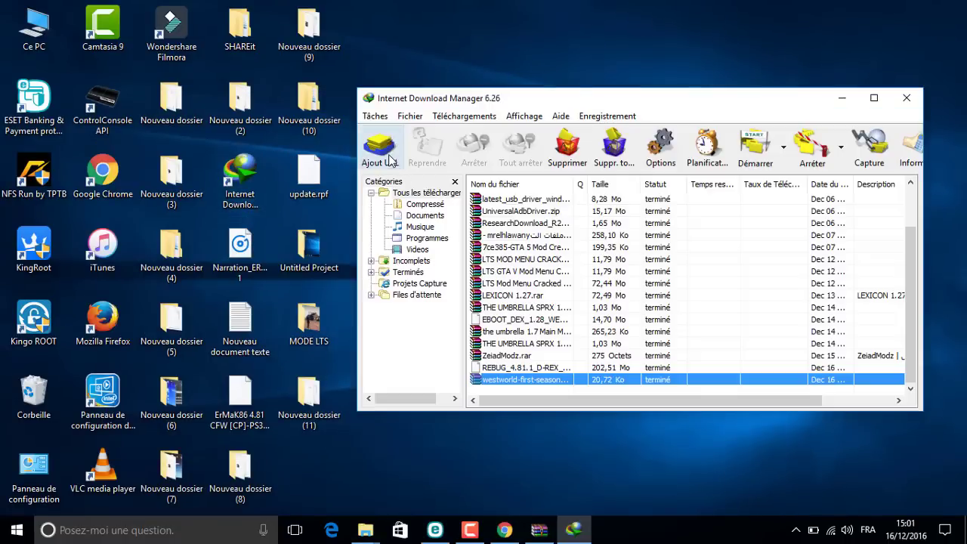
left_click(380, 147)
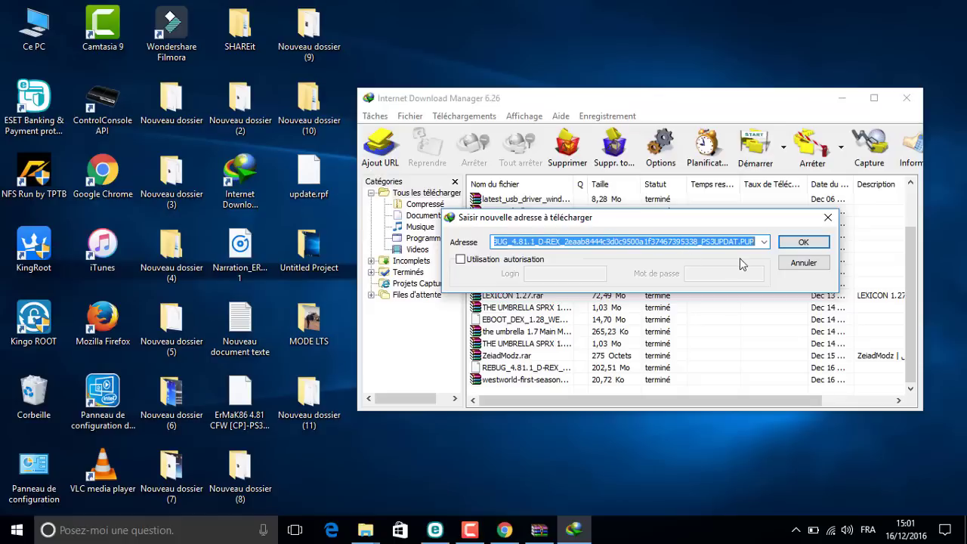
left_click(803, 242)
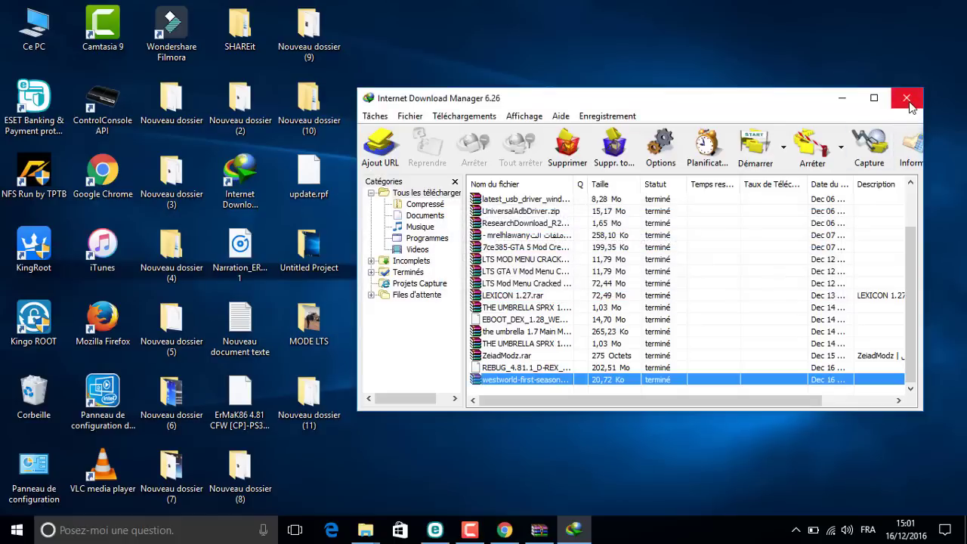
left_click(595, 368)
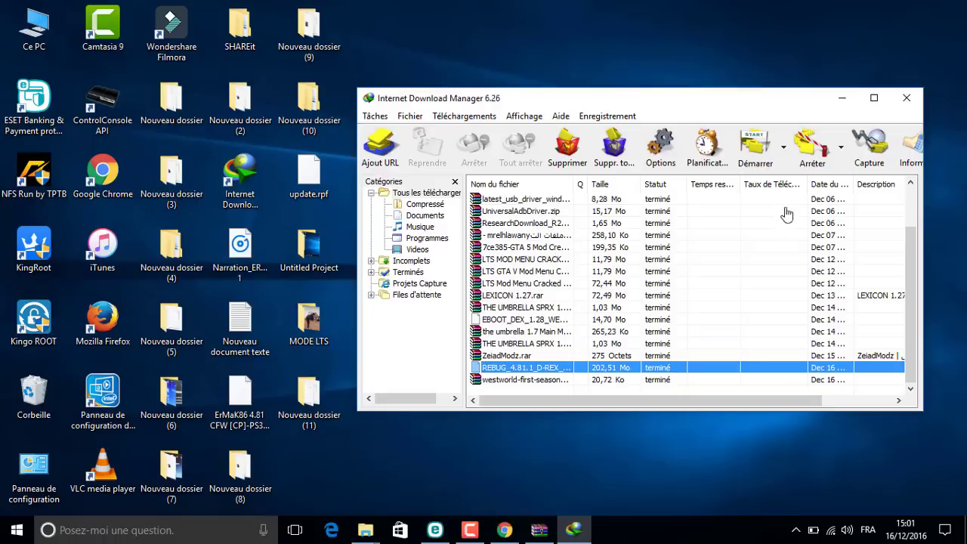
Close Internet Download Manager, view the REBUG TOOLBOX FULL 02.02.11 download entry in the browser, and minimize the browser
left_click(907, 97)
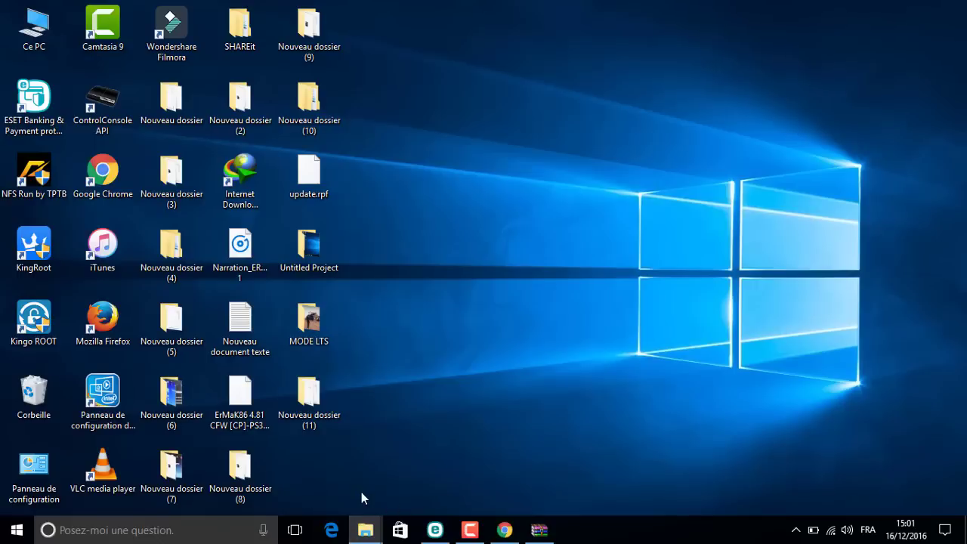
left_click(501, 531)
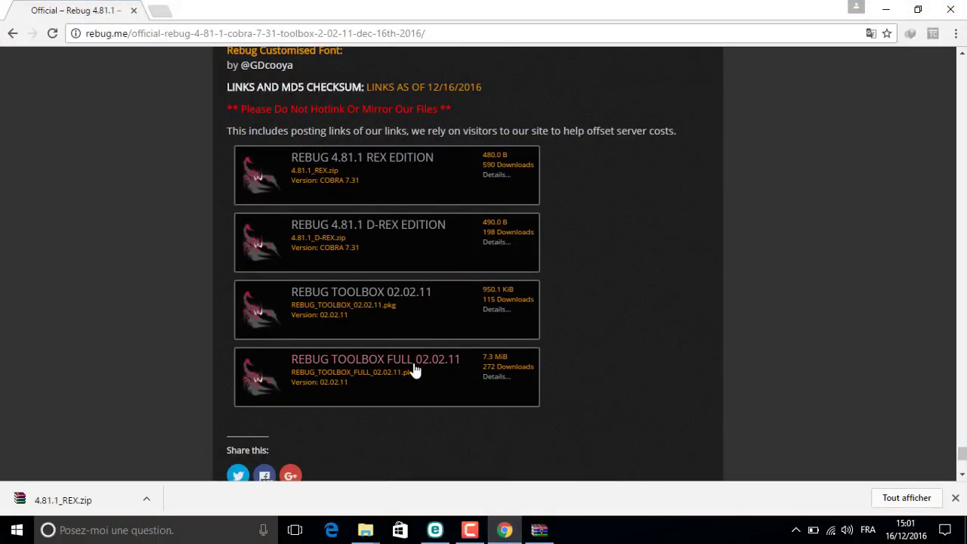
left_click(886, 10)
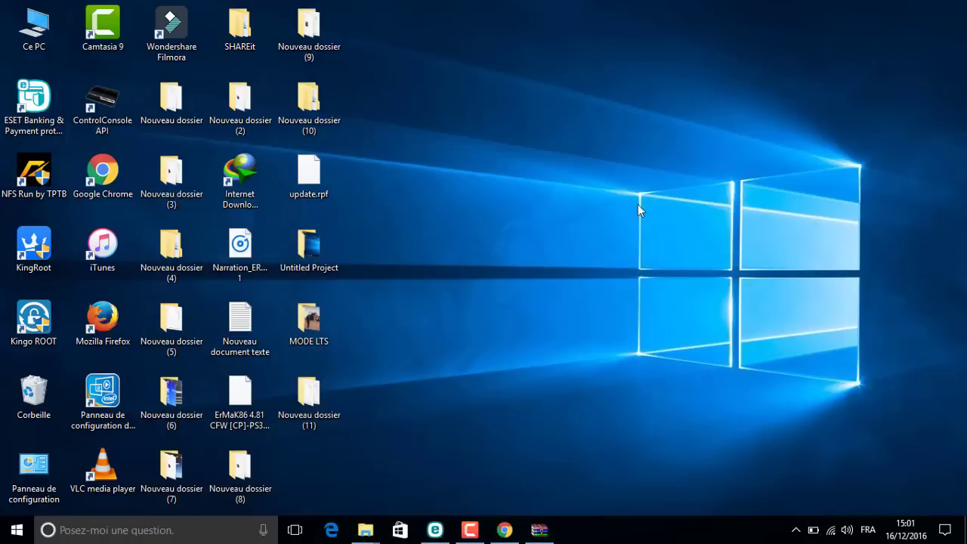
Open the desktop folder Nouveau dossier (11), inspect the PS3UPDAT.PUP file inside PS3 > UPDATE, and return to the main folder
double_click(310, 393)
left_click(556, 87)
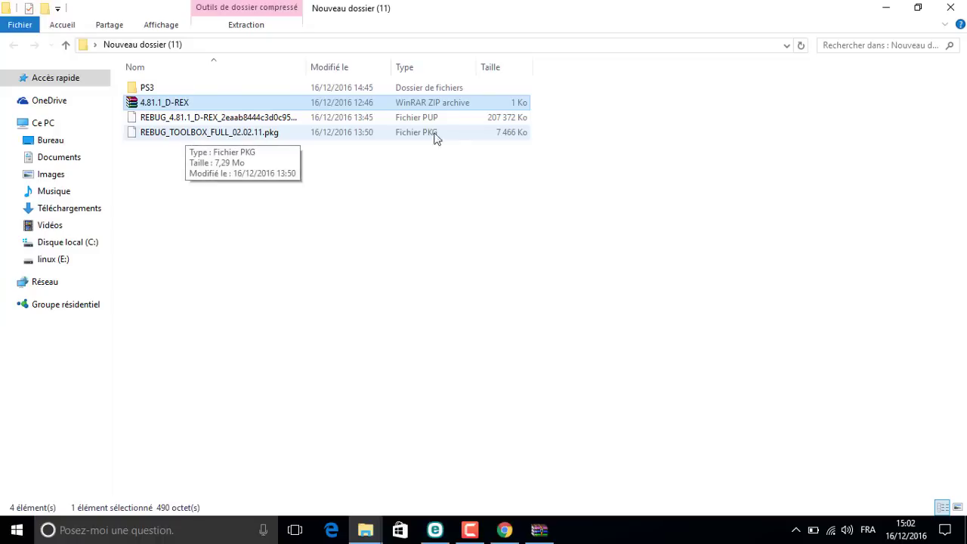
double_click(155, 89)
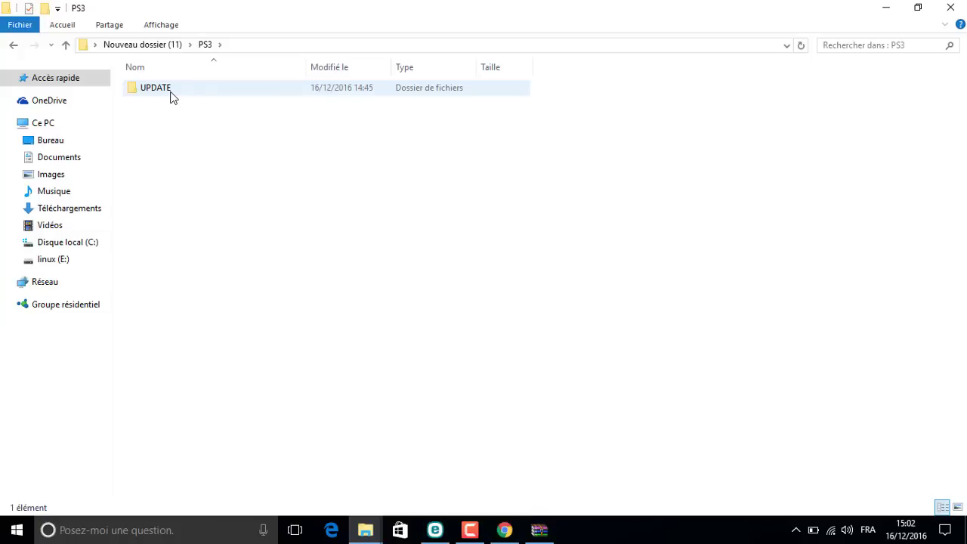
double_click(173, 95)
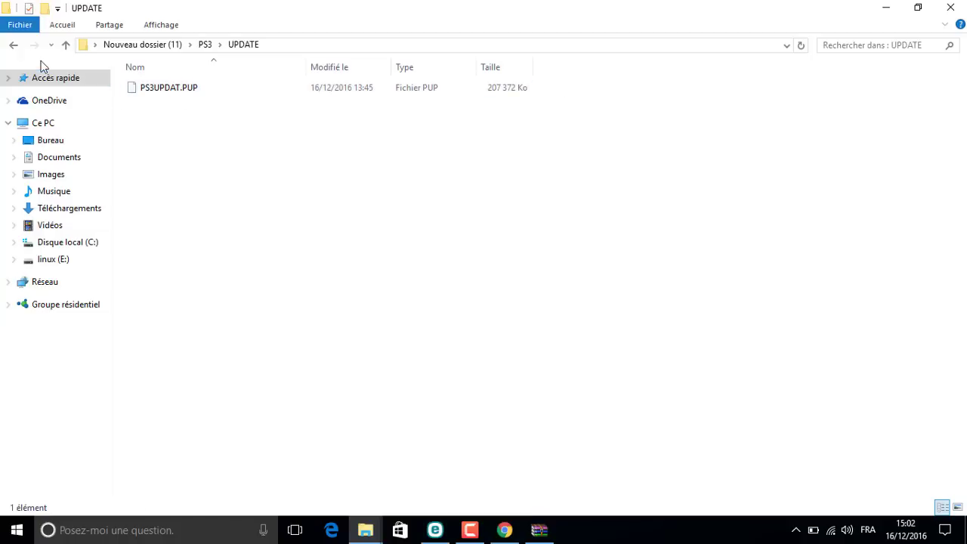
left_click(15, 47)
left_click(14, 47)
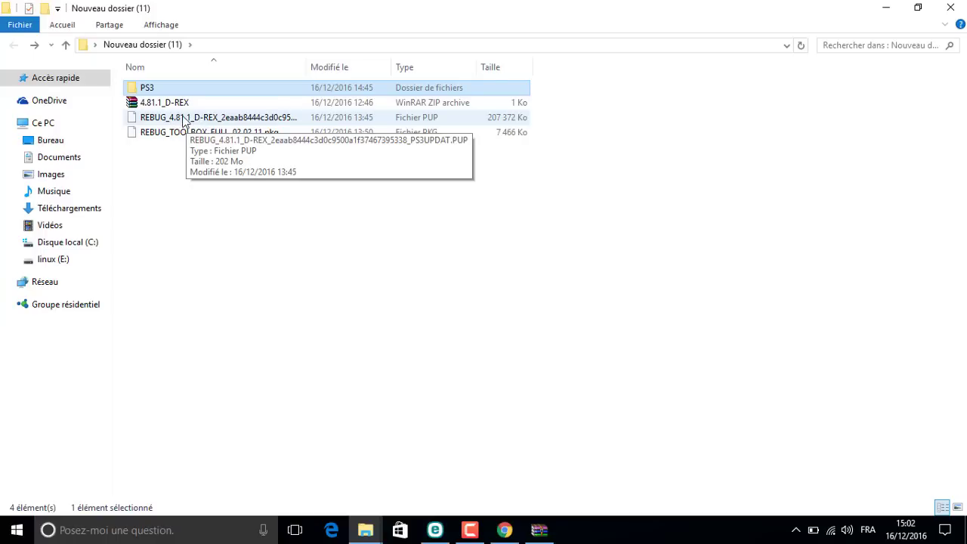
left_click(183, 119)
right_click(182, 119)
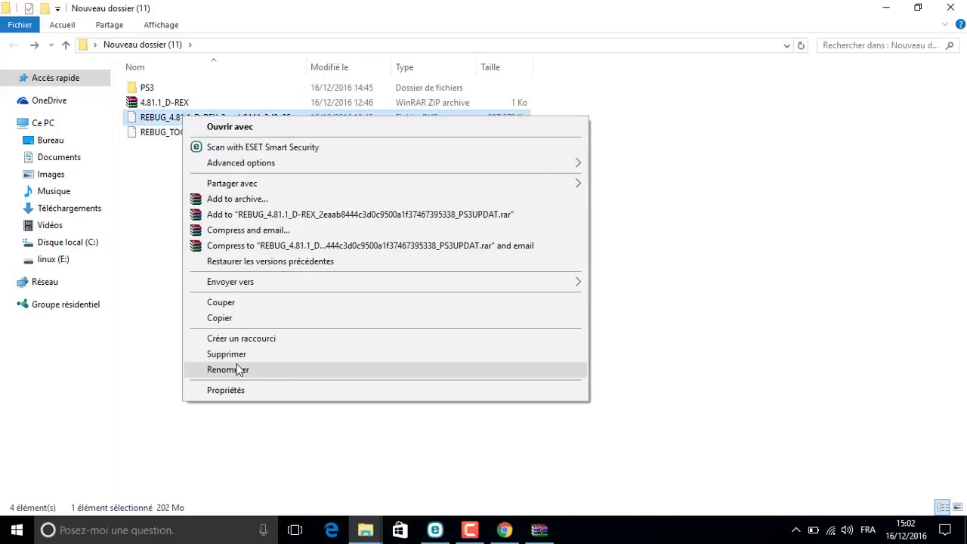
left_click(170, 274)
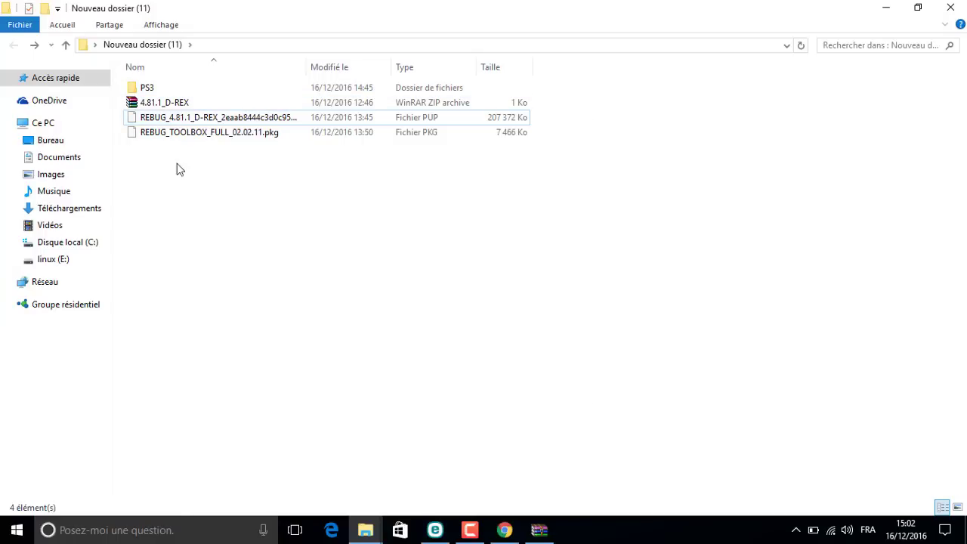
Recheck the PS3 > UPDATE folder structure and the PS3UPDAT.PUP file name, ending back in Nouveau dossier (11)
double_click(162, 89)
double_click(162, 90)
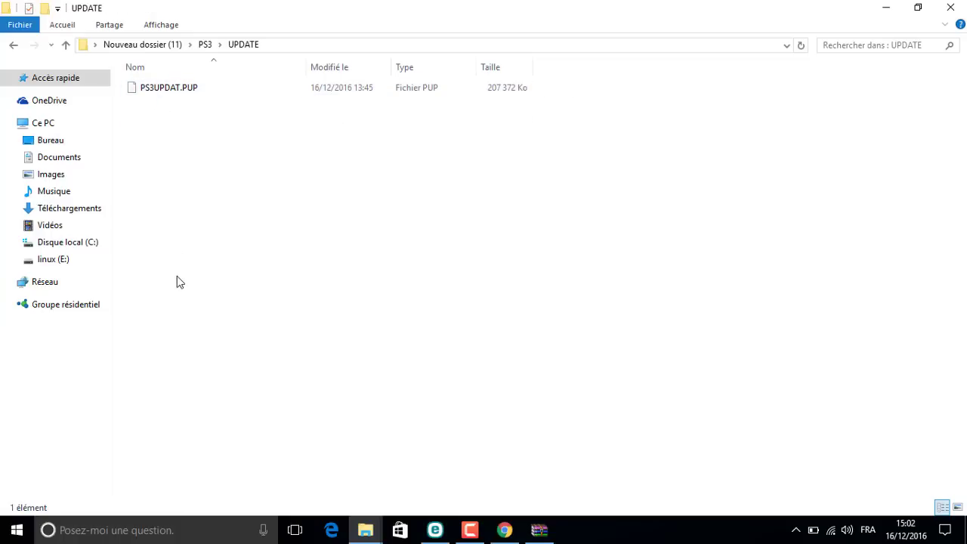
left_click(16, 45)
left_click(17, 44)
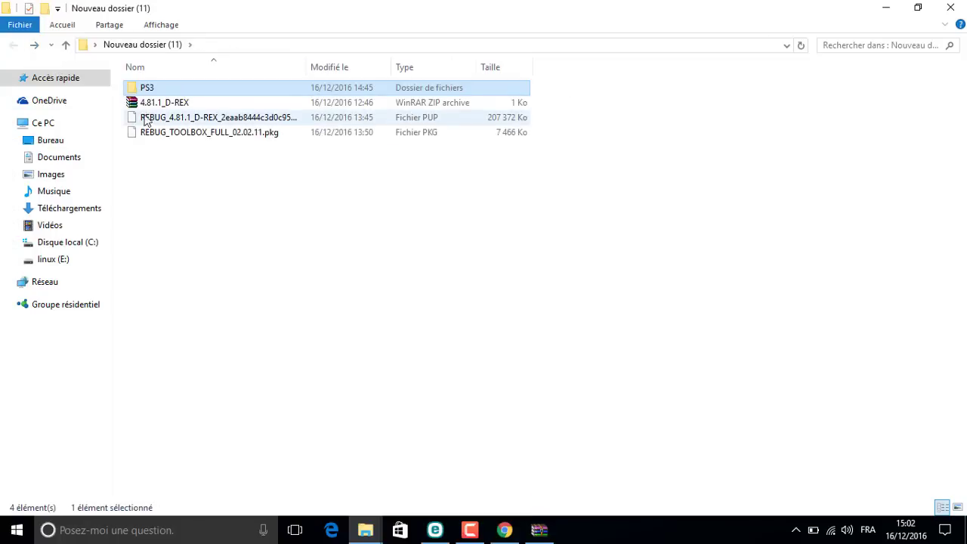
double_click(145, 91)
double_click(143, 89)
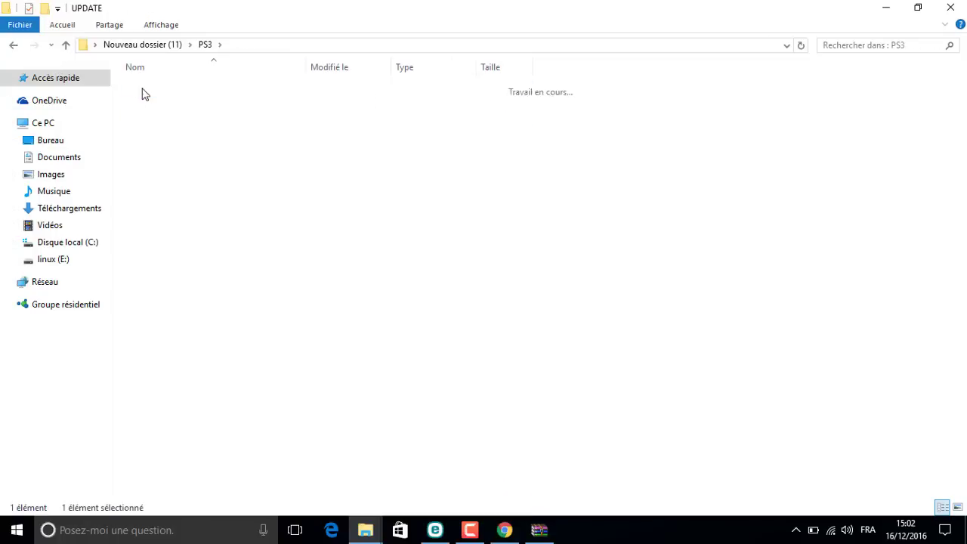
left_click(14, 45)
left_click(14, 45)
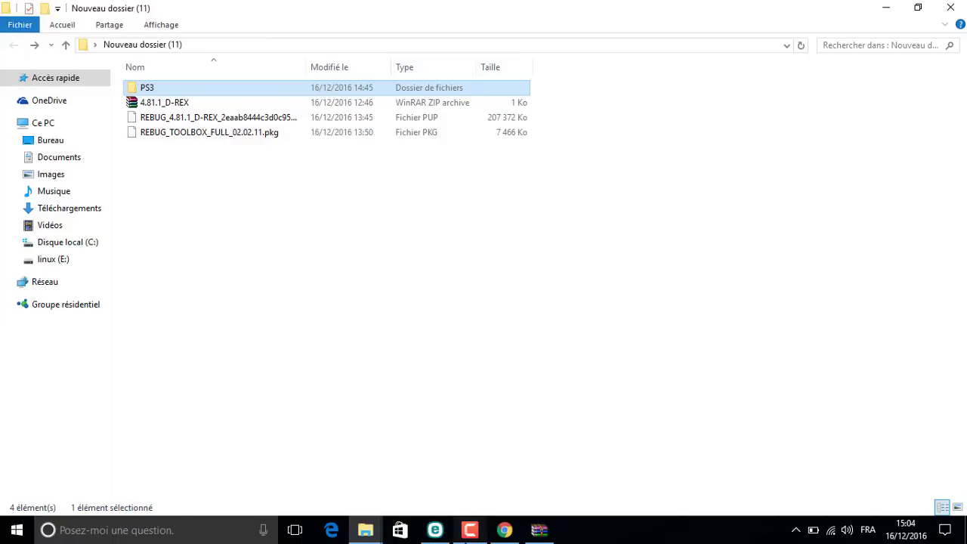
left_click(470, 530)
left_click(926, 481)
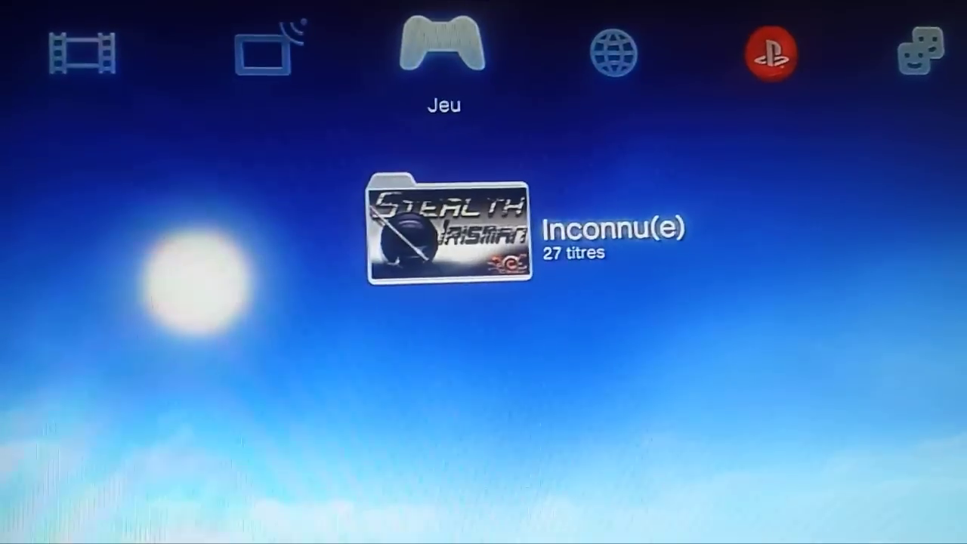
On the PS3 home menu, go to the Paramètres category and highlight Mise à jour système
key("Left")
key("Left")
key("Left")
key("Left")
key("Left")
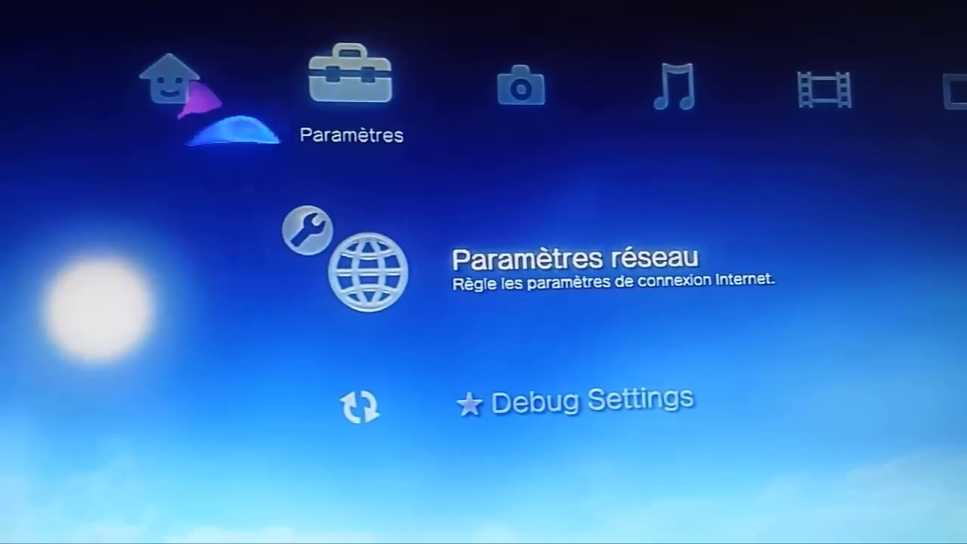
key("Up")
key("Up")
key("Up")
key("Up")
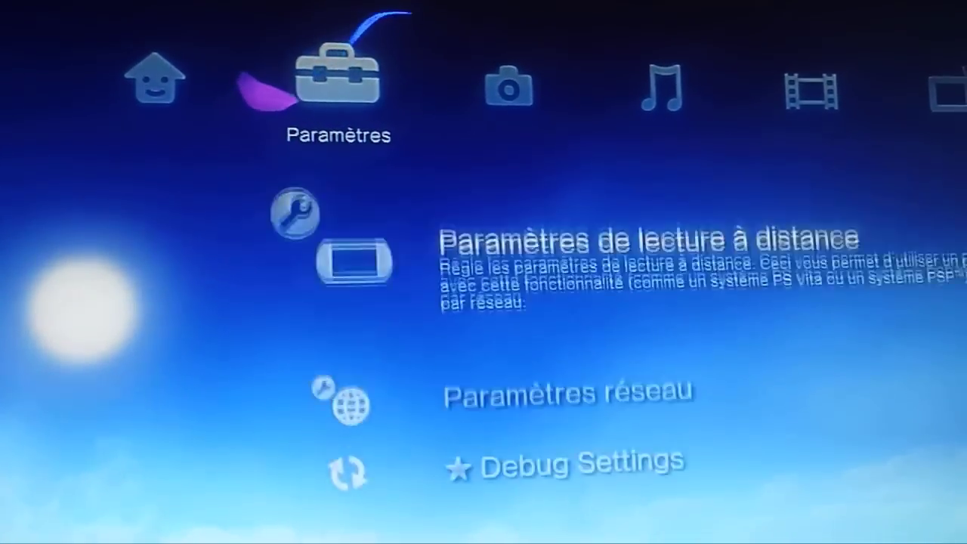
key("Up")
key("Up")
key("Up")
key("Up")
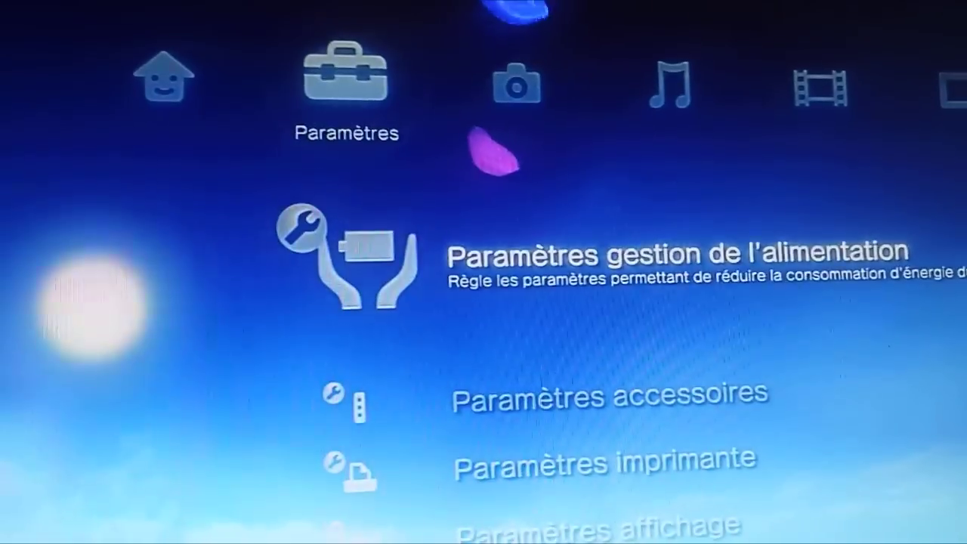
key("Up")
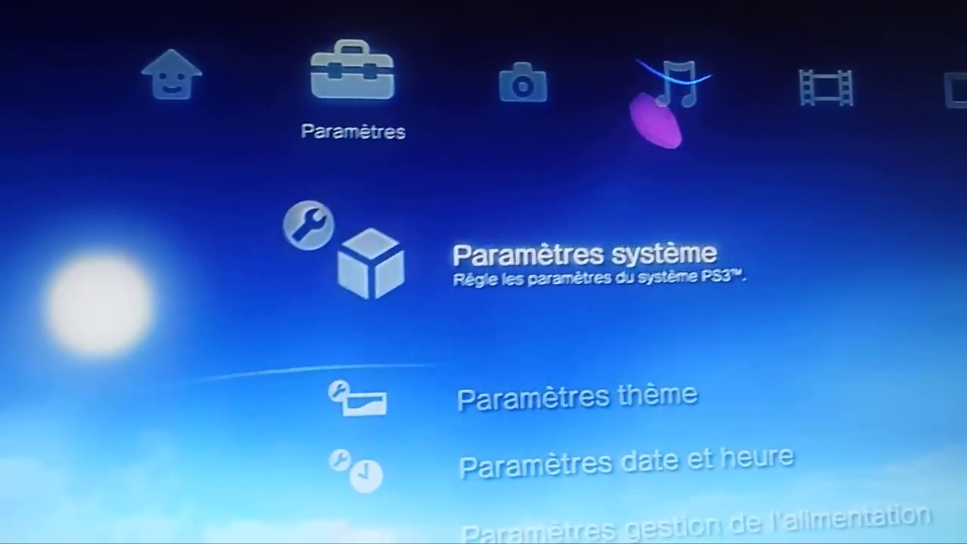
key("Up")
key("Up")
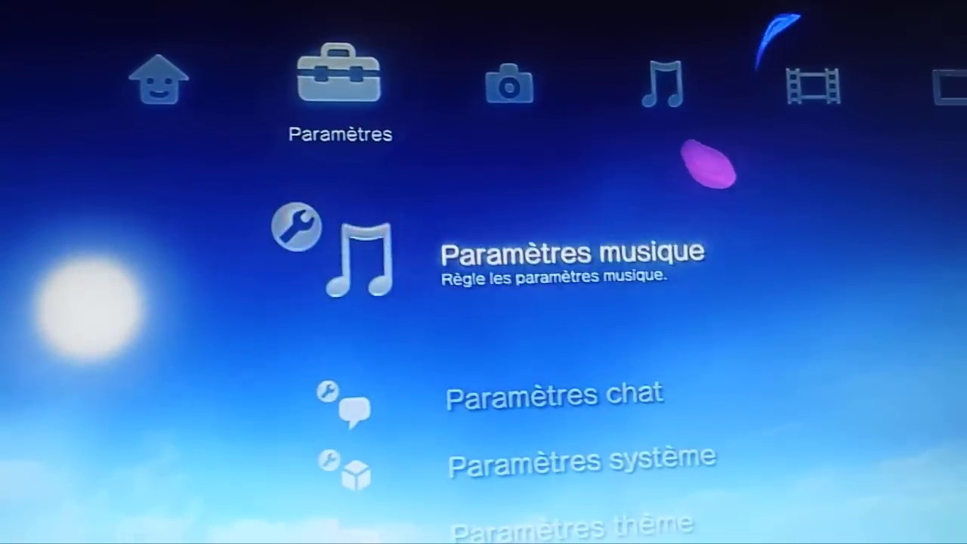
key("Up")
key("Up")
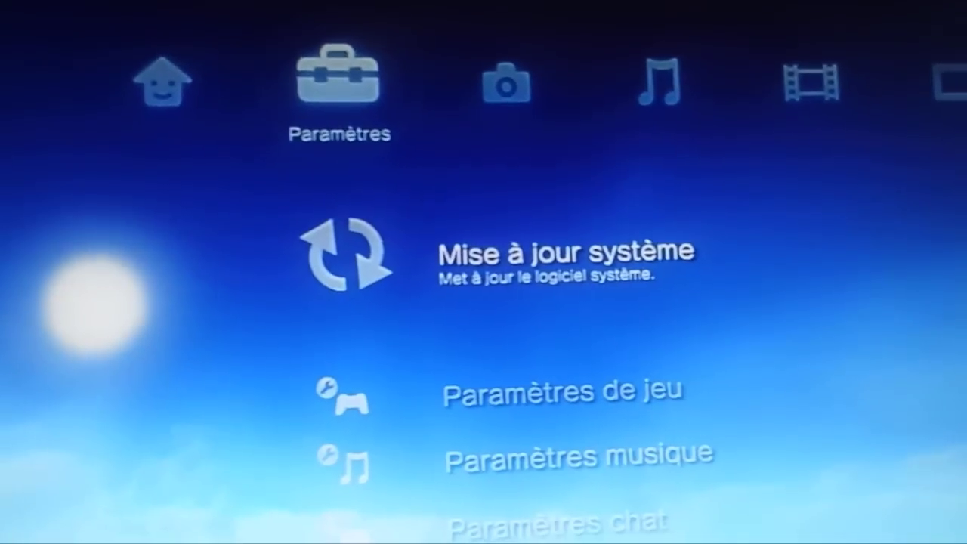
Start a system update from storage media using the 4.81.1 PS3UPDAT.PUP file on the USB device
key("Return")
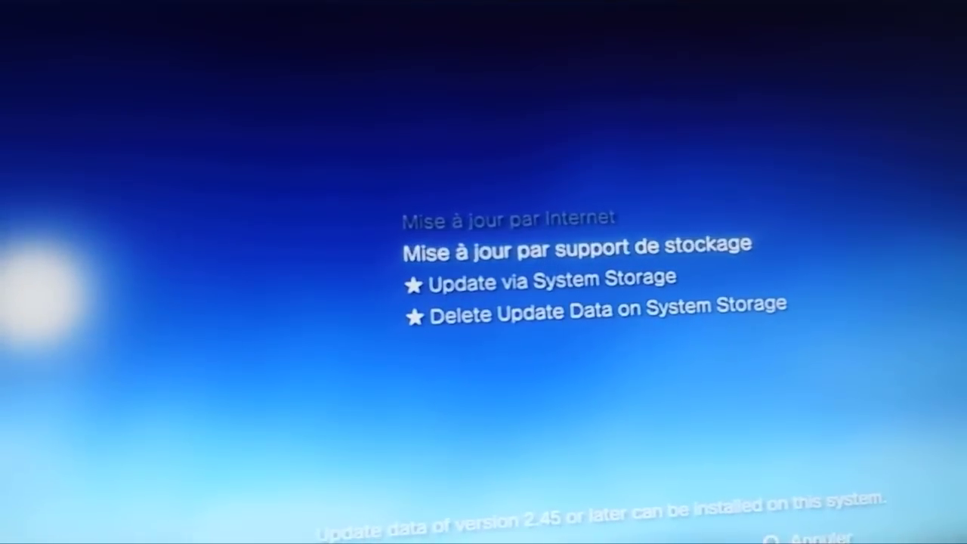
key("Return")
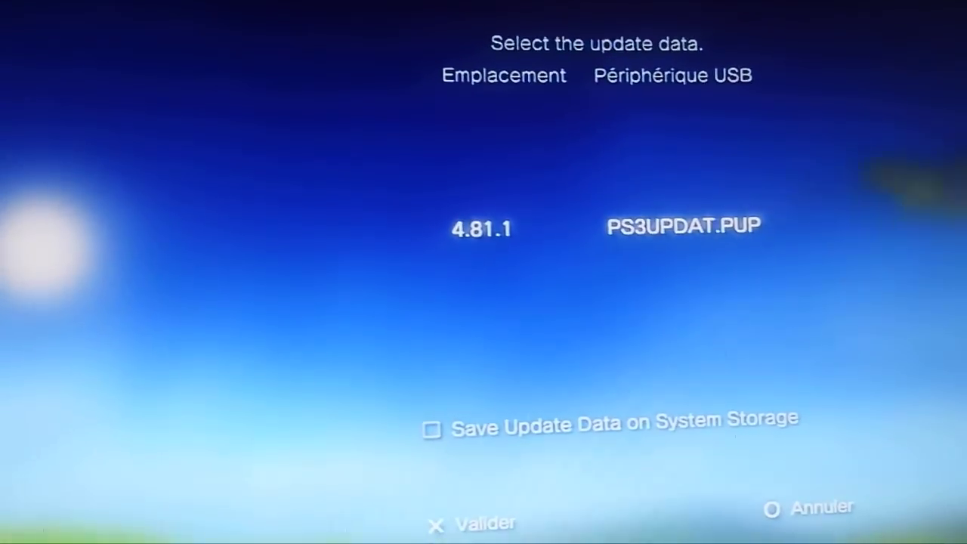
key("Return")
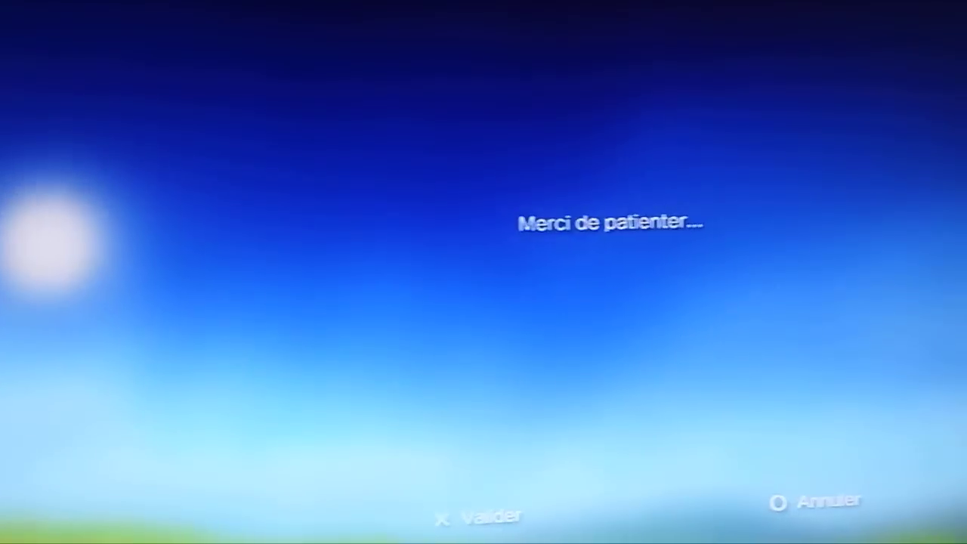